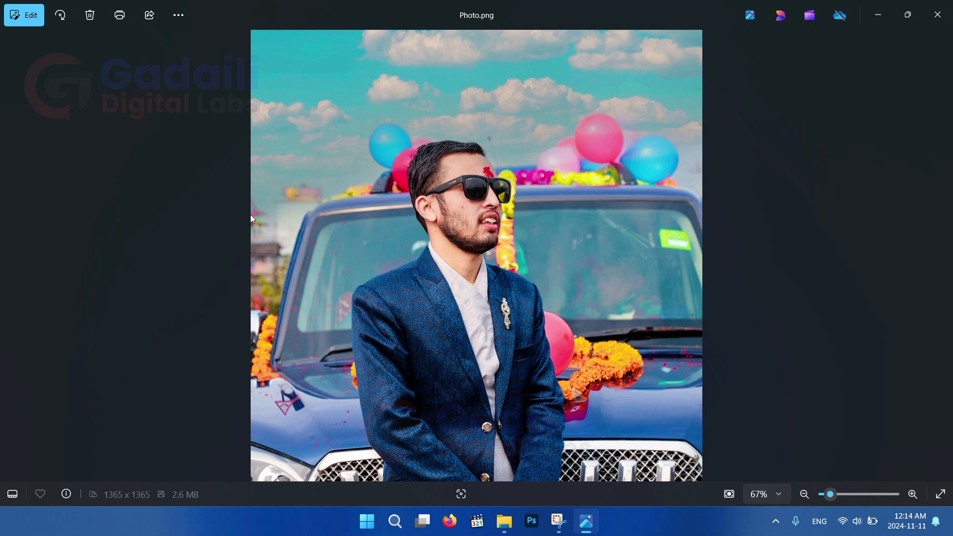
Close the photo viewer and open Photo.png in Adobe Photoshop 2021
left_click(937, 15)
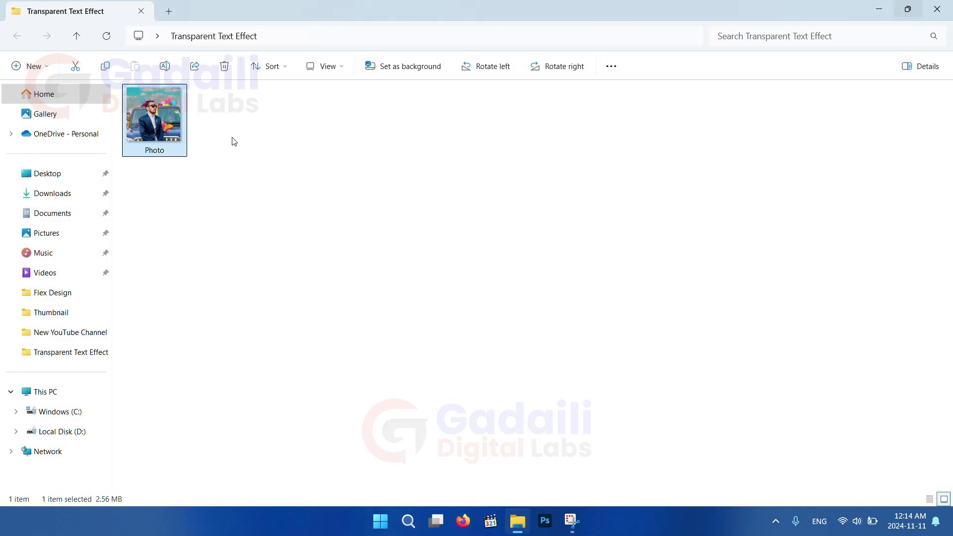
right_click(168, 128)
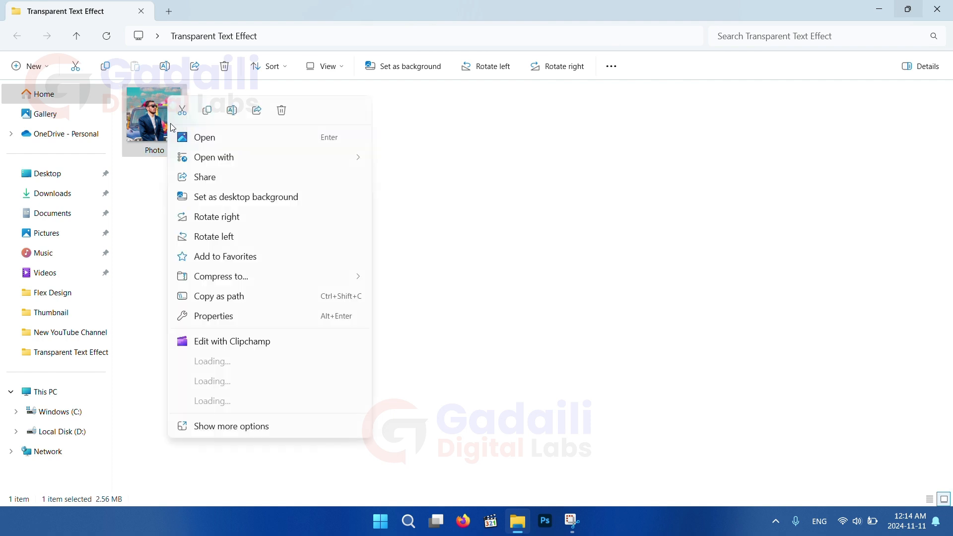
mouse_move(232, 160)
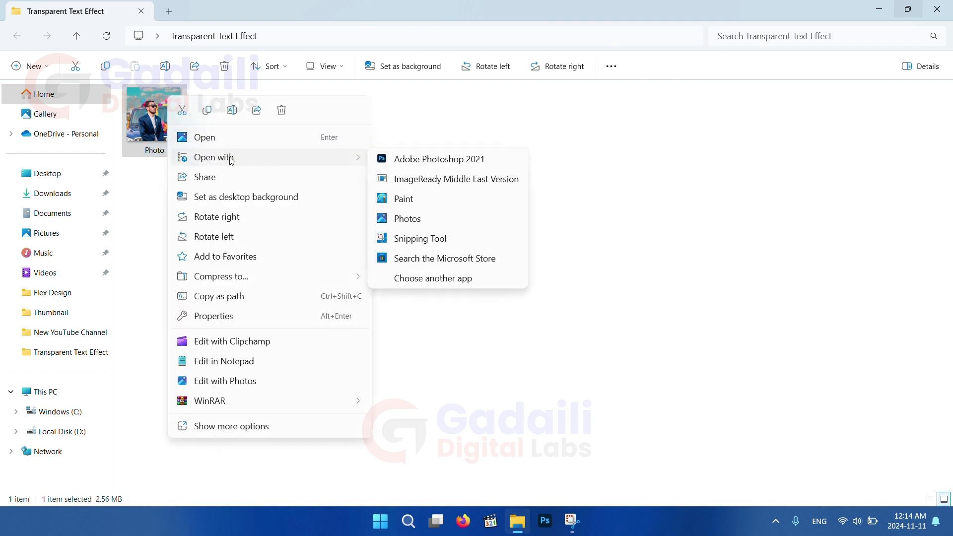
left_click(432, 160)
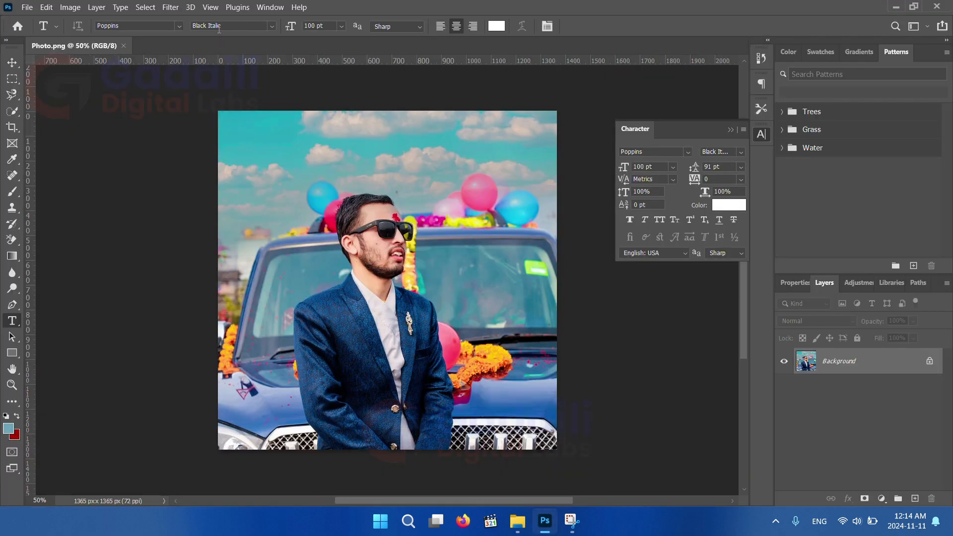
Duplicate the Background layer
left_click(210, 7)
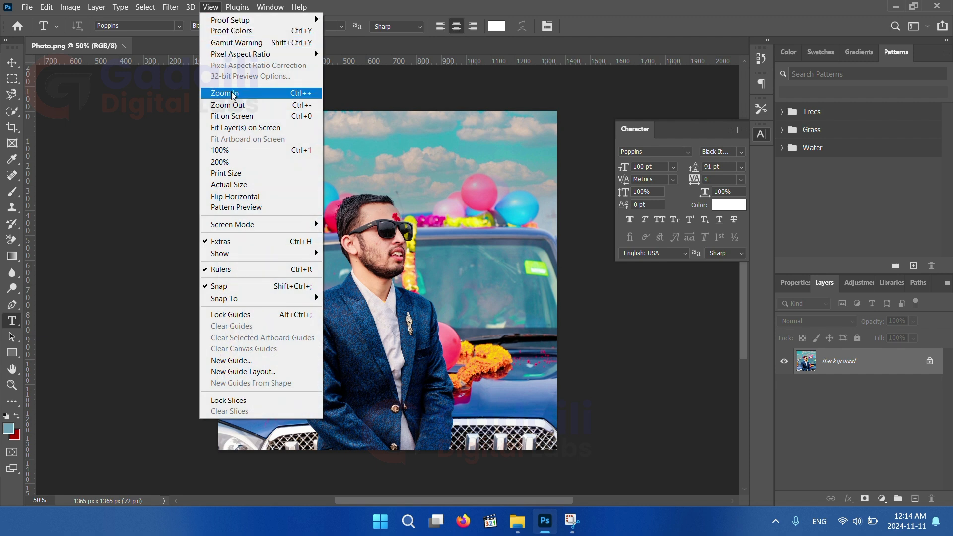
left_click(231, 116)
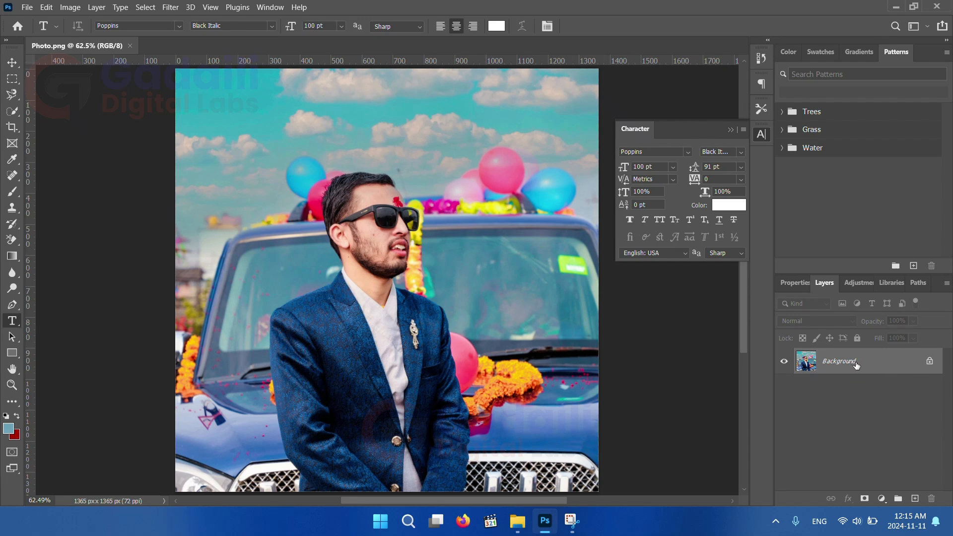
left_click_drag(874, 370, 915, 499)
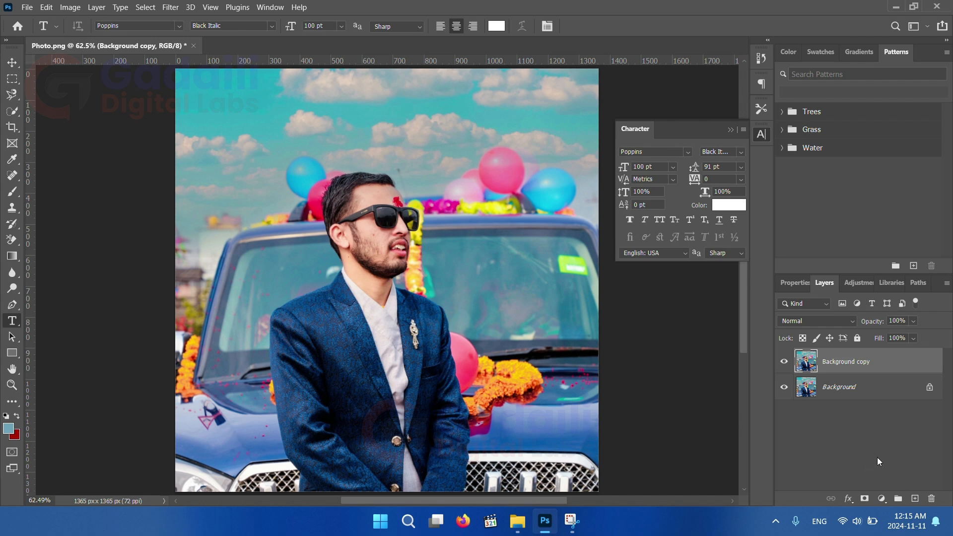
Select the man with Select Subject and add a layer mask to Background copy
left_click(10, 113)
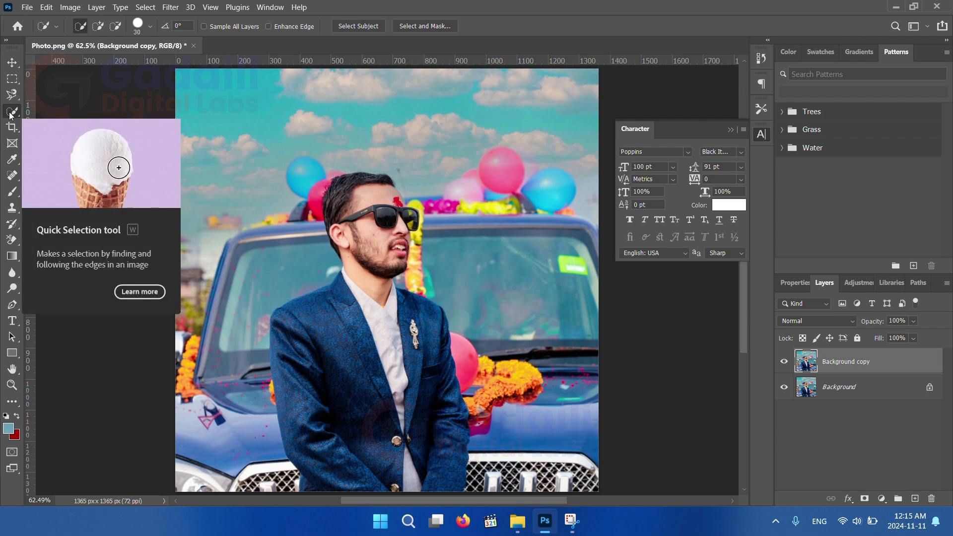
left_click(353, 28)
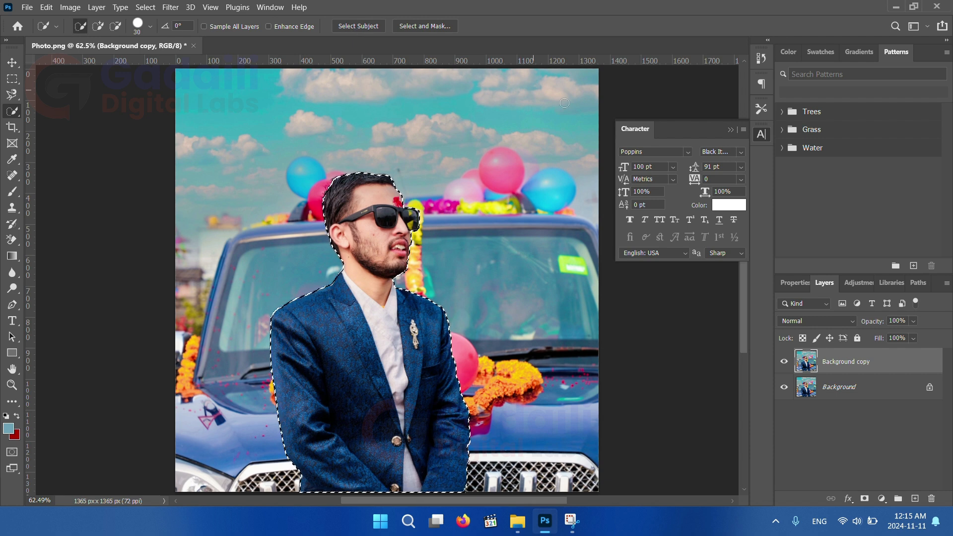
left_click(865, 499)
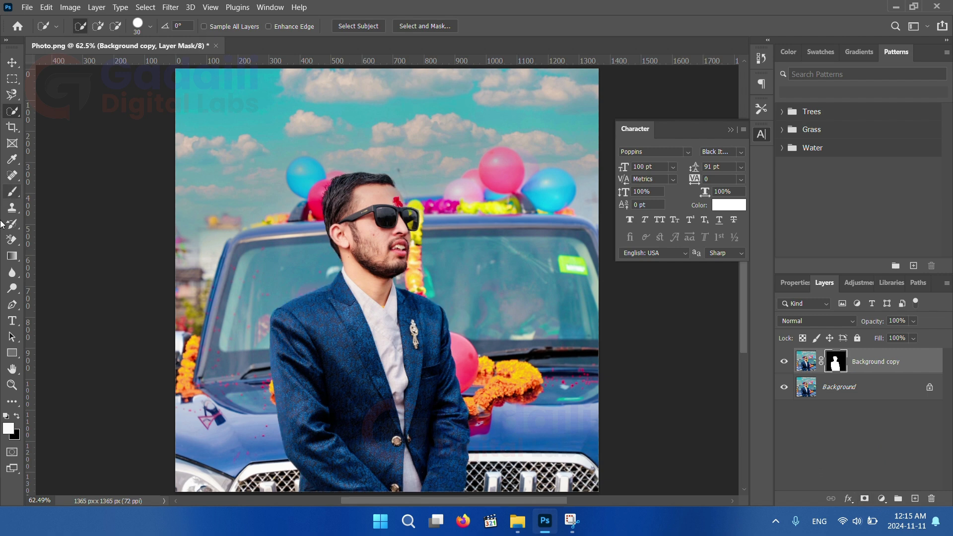
Add the text LOOKING across the man's chest with the Horizontal Type Tool
left_click(12, 320)
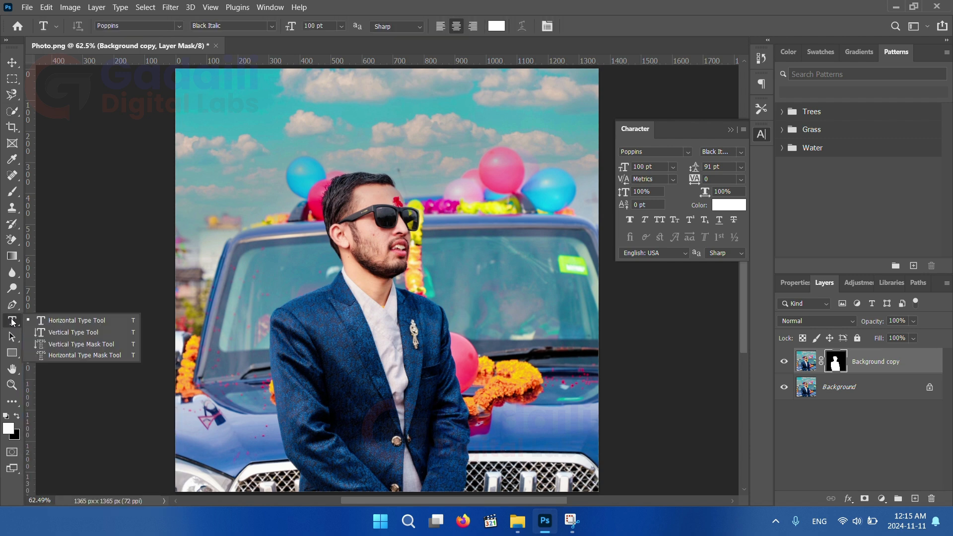
left_click(74, 322)
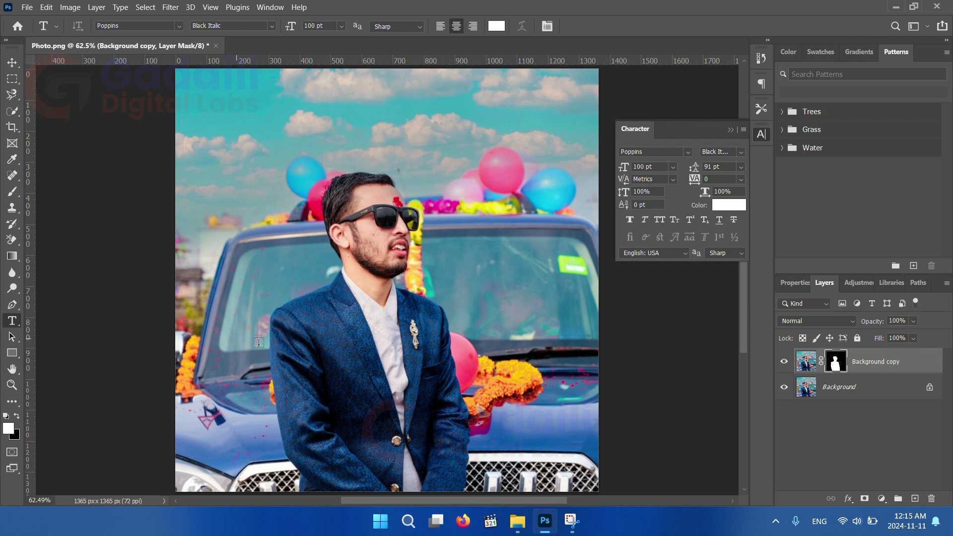
left_click(302, 353)
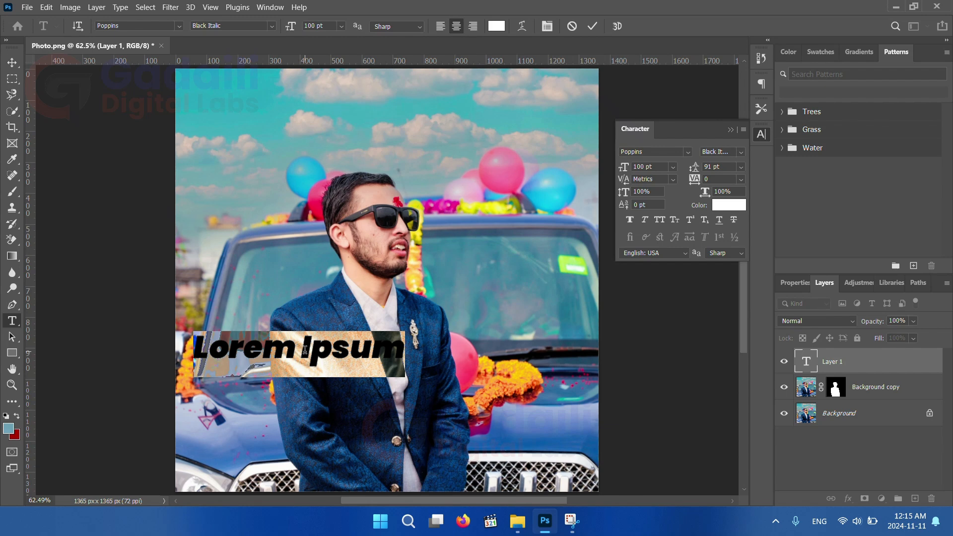
type("LOOKING")
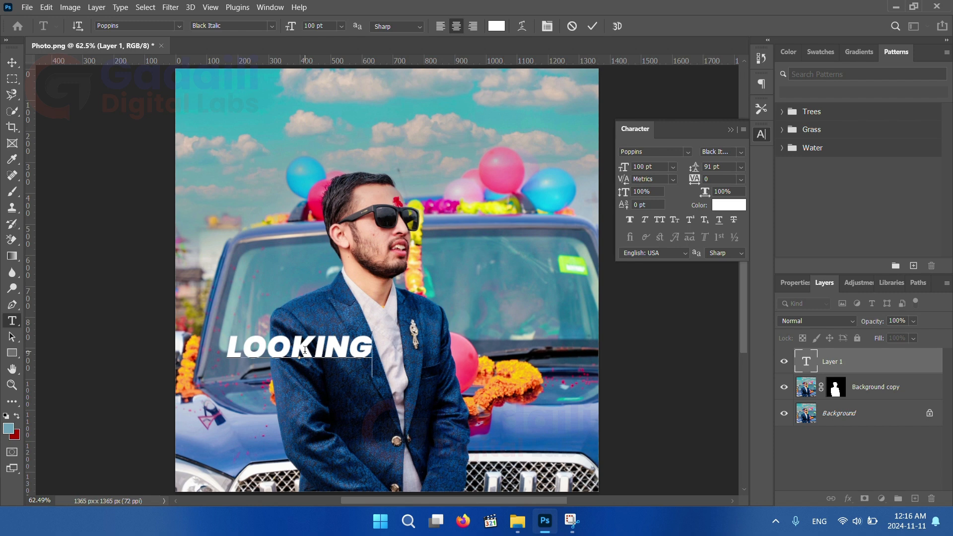
left_click(591, 26)
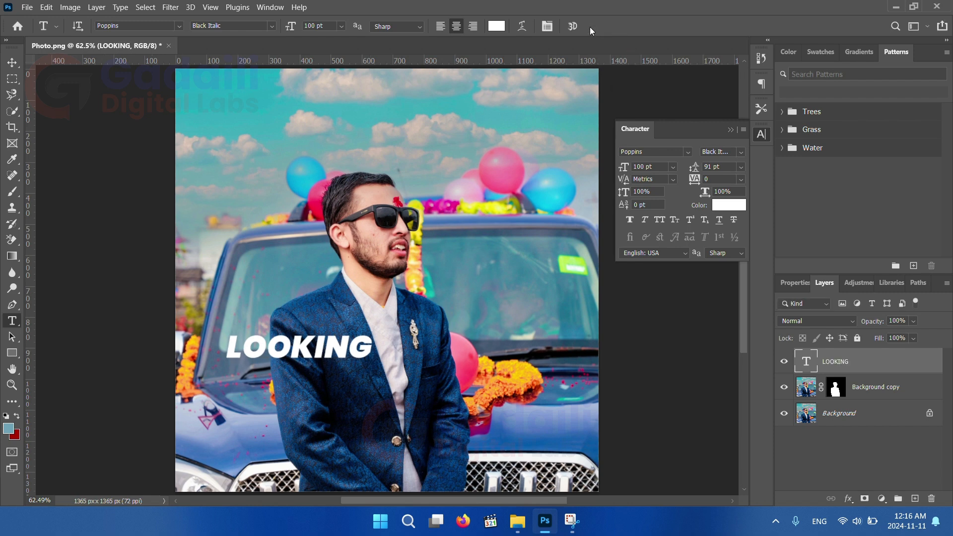
Free-transform the LOOKING text to about 205% size, rotated about -10° and centered over the man
key("ctrl+t")
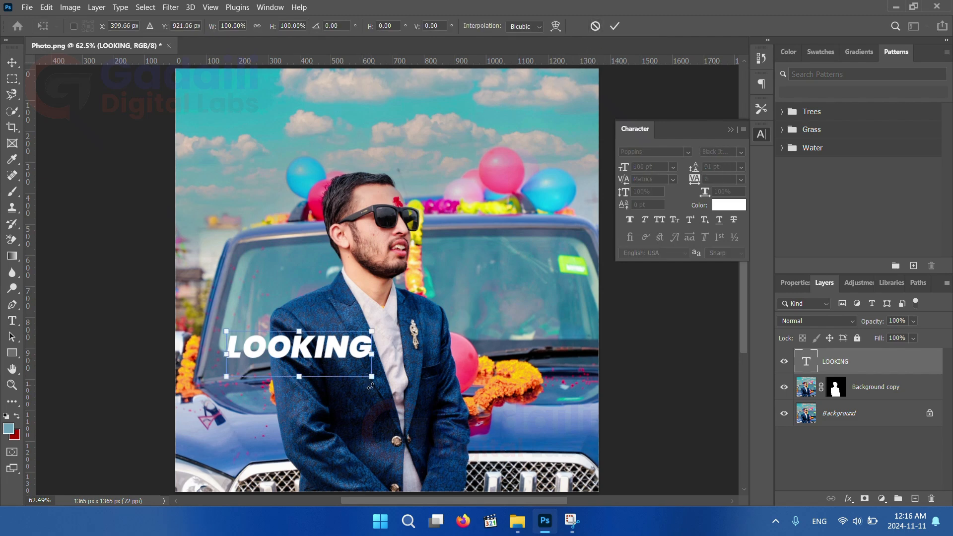
left_click_drag(371, 376, 416, 391)
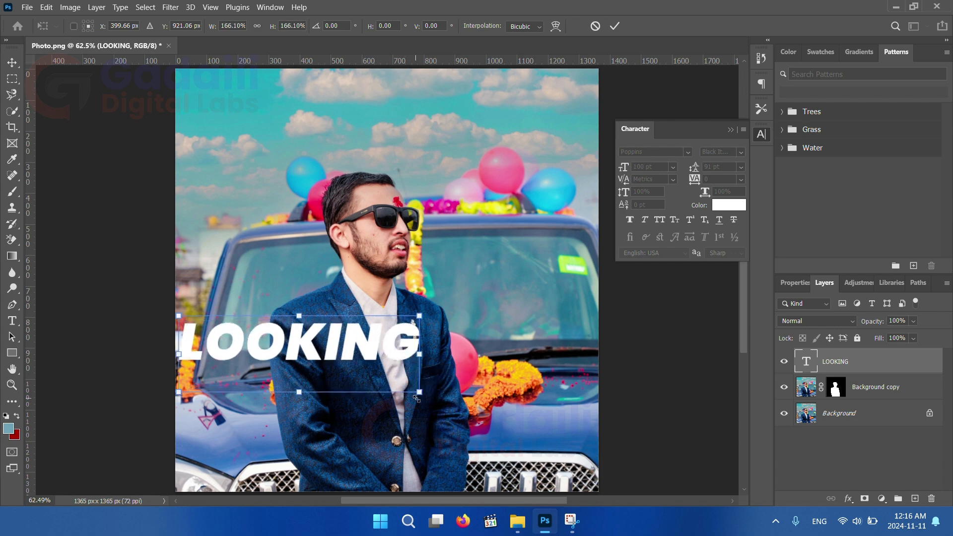
left_click_drag(373, 342, 433, 355)
left_click_drag(487, 398, 510, 408)
left_click_drag(531, 330, 531, 293)
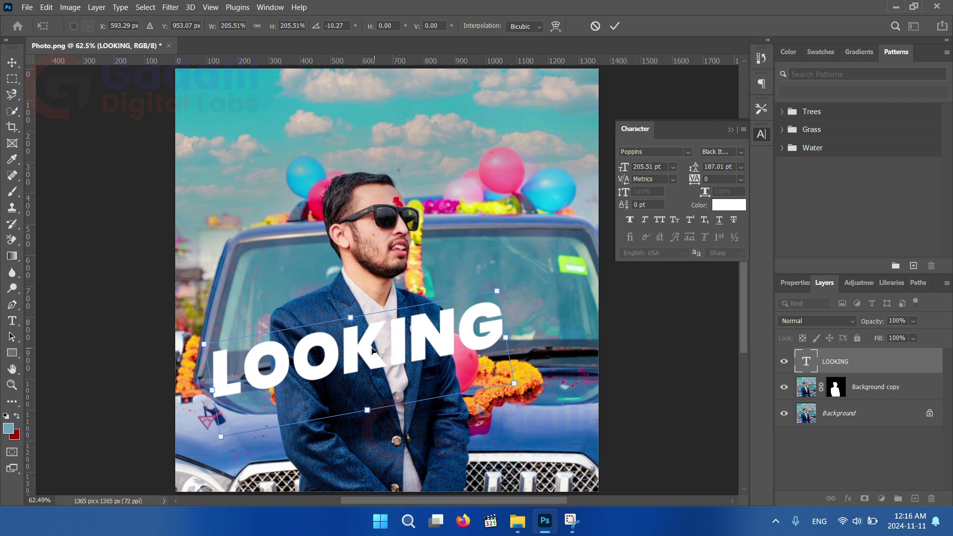
left_click_drag(367, 349, 369, 344)
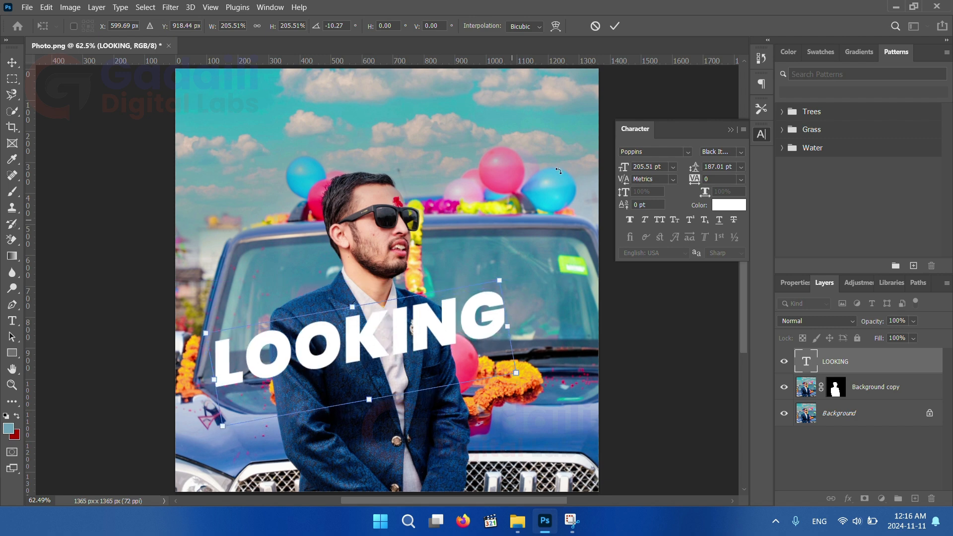
left_click(615, 26)
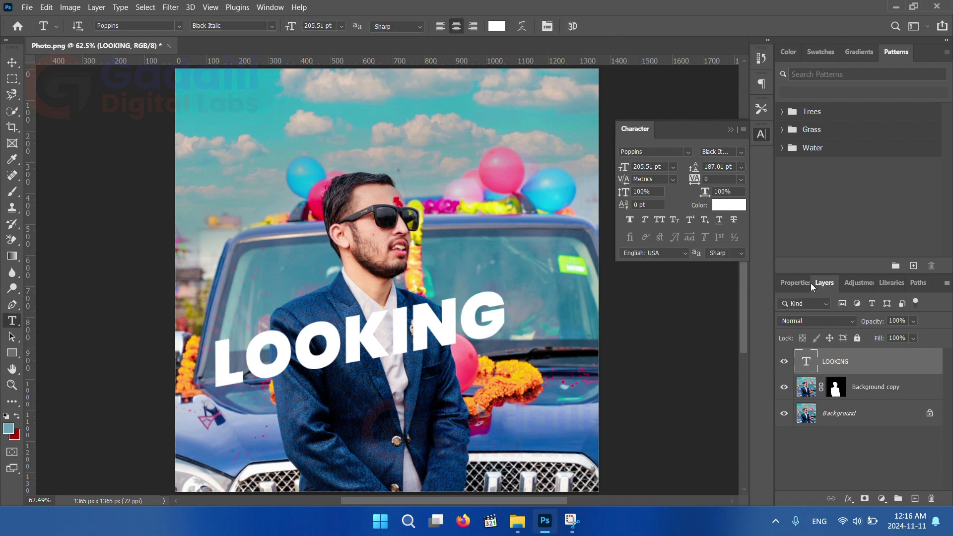
Rename the LOOKING text layer as Text
double_click(832, 361)
type("Text")
left_click(881, 364)
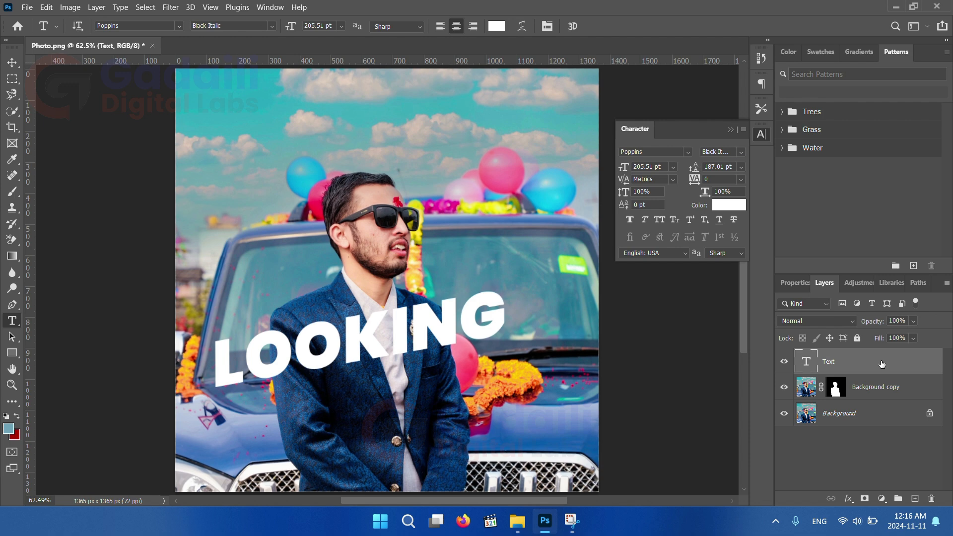
Duplicate the Text layer and convert the copy to a shape
left_click_drag(882, 364, 916, 498)
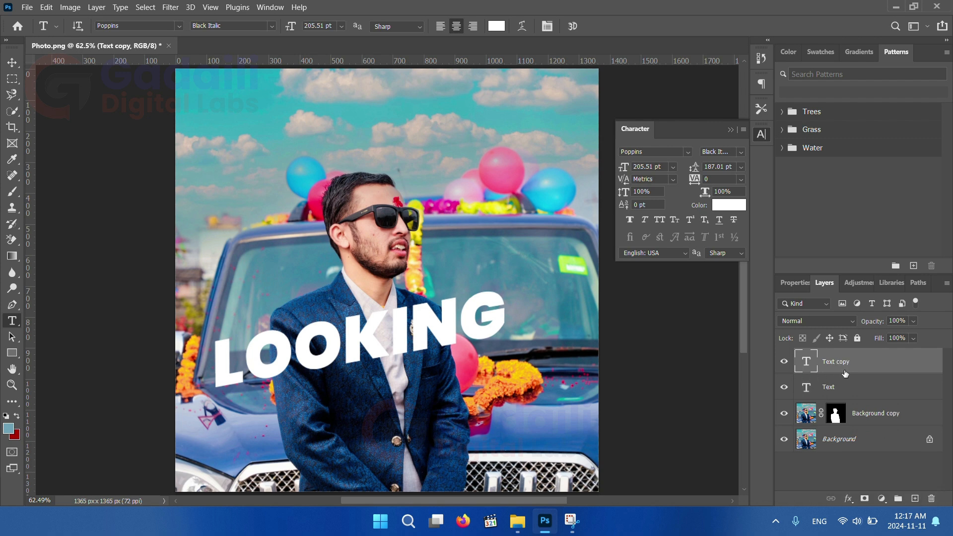
right_click(867, 367)
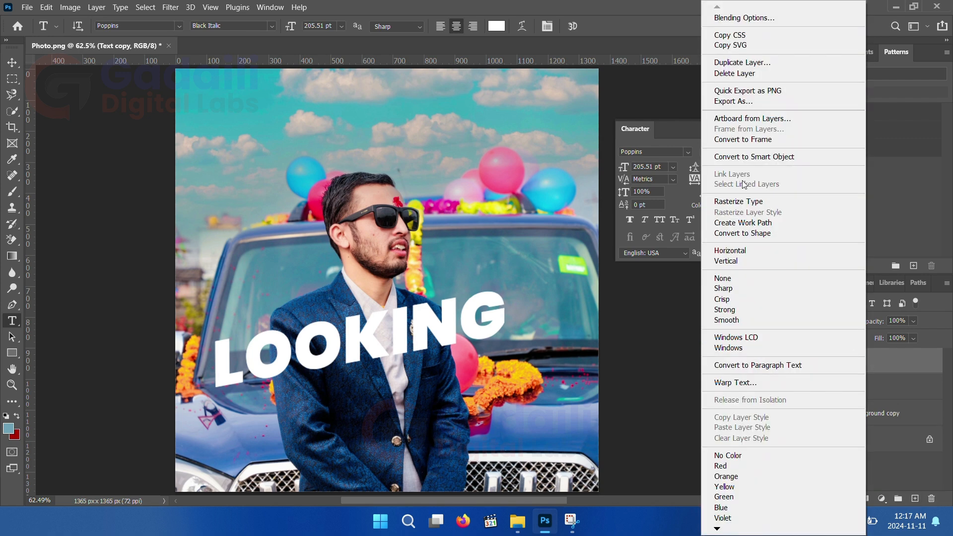
left_click(747, 234)
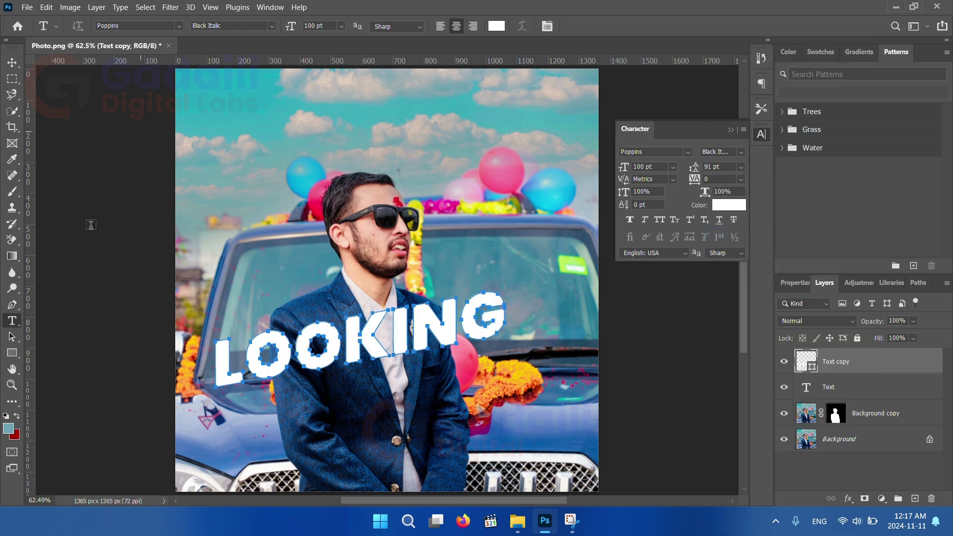
Set the shape's fill to none and give it a white stroke of about 7 px
left_click(18, 357)
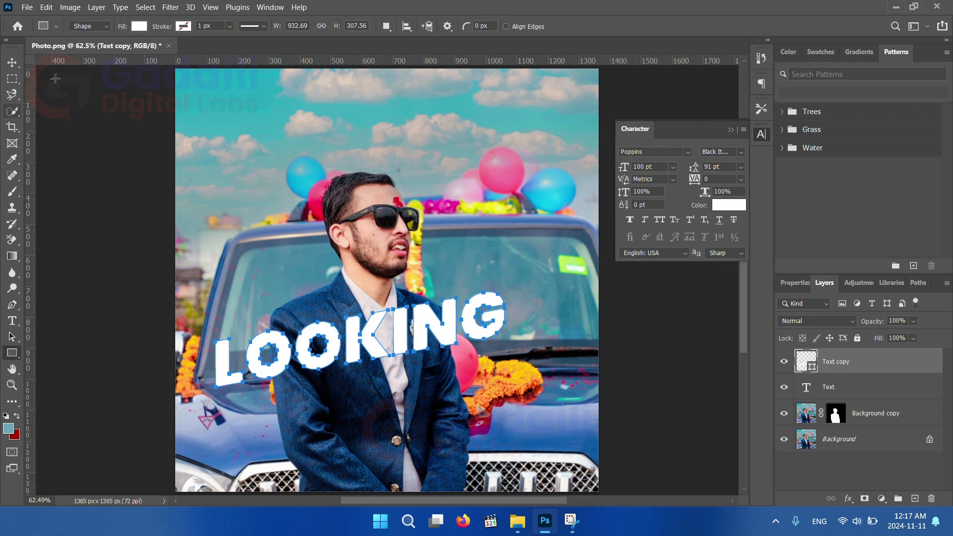
left_click(140, 26)
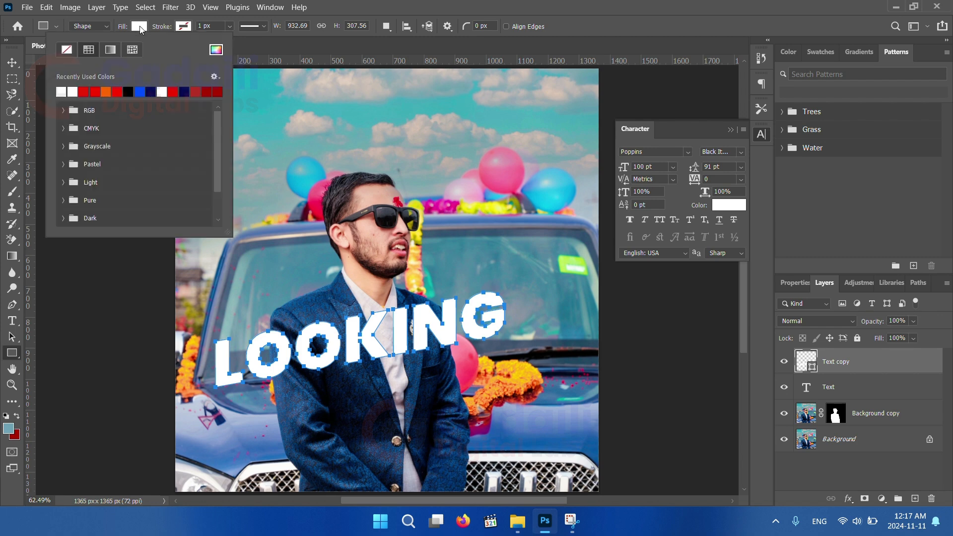
left_click(66, 50)
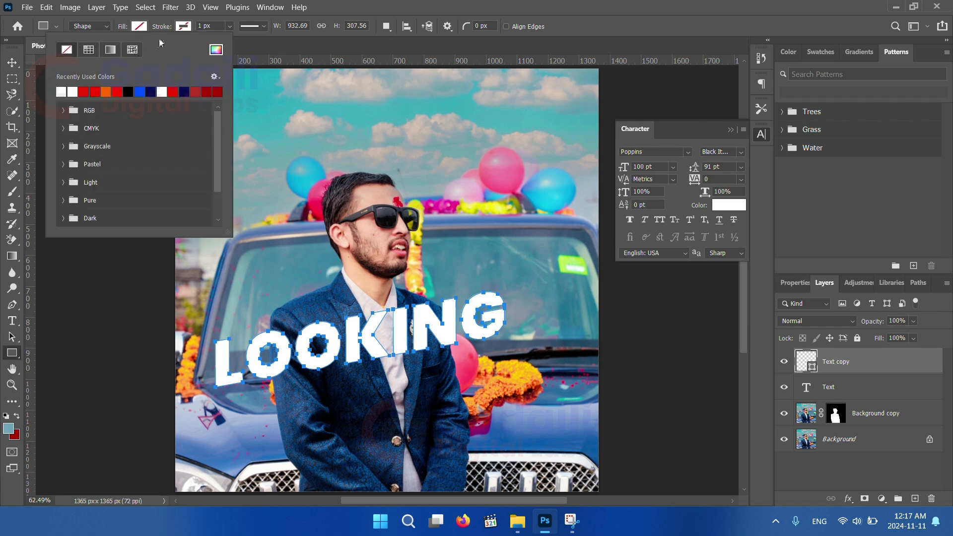
left_click(183, 26)
left_click(106, 91)
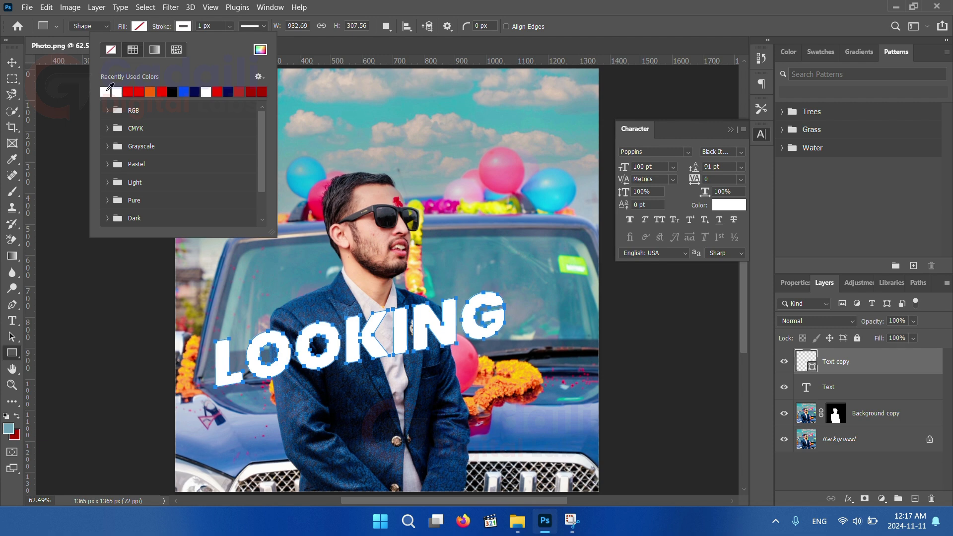
left_click(223, 25)
left_click(229, 26)
left_click_drag(230, 42, 239, 39)
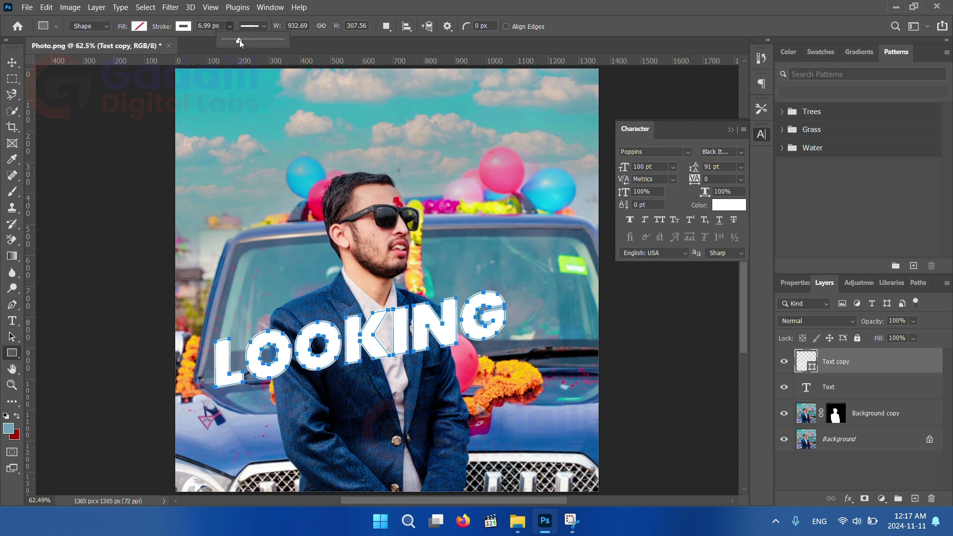
Move the Text layer below the masked Background copy layer
left_click(888, 393)
left_click_drag(889, 394, 890, 424)
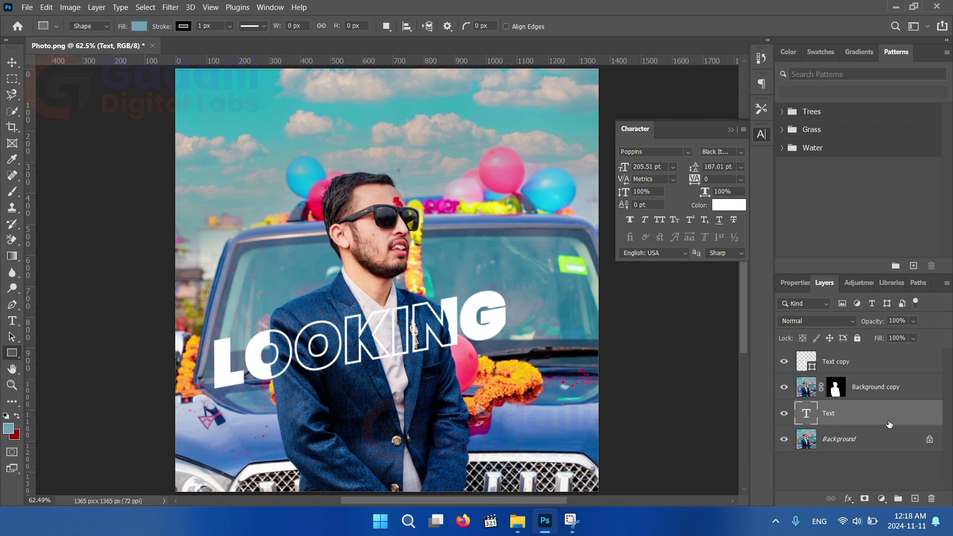
Increase the Text copy shape's stroke width to about 7.63 px
left_click(864, 369)
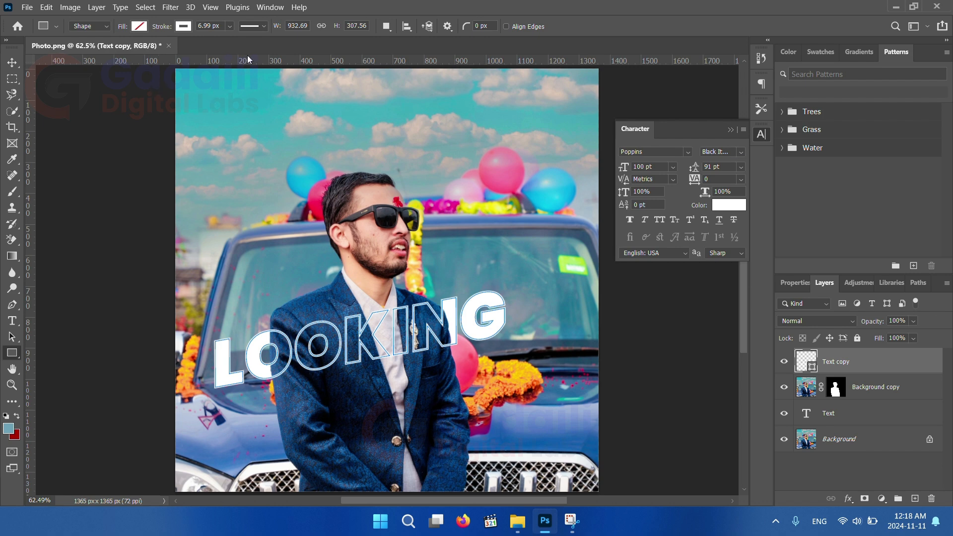
left_click(230, 26)
left_click_drag(235, 41, 235, 41)
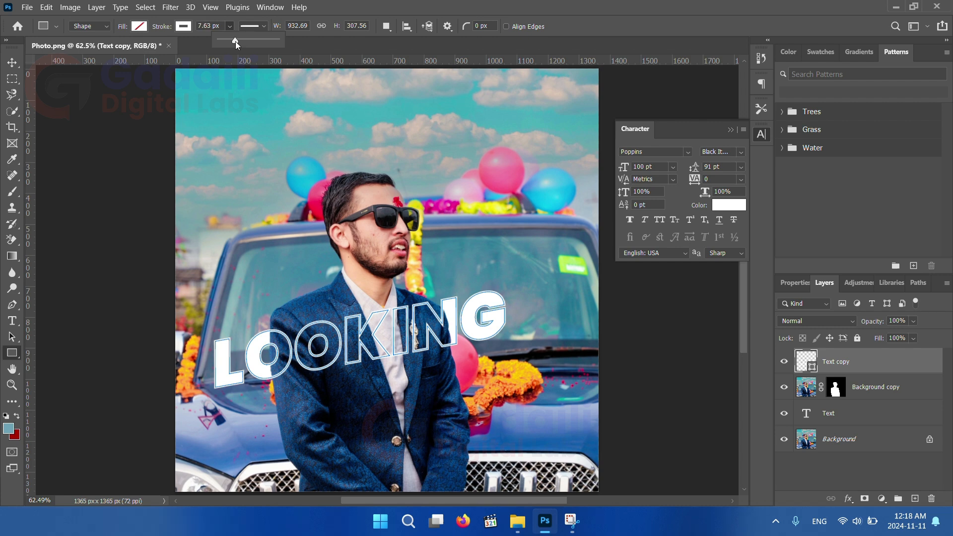
Select both Text copy and Text layers and link them
key("v")
left_click(843, 413, "ctrl")
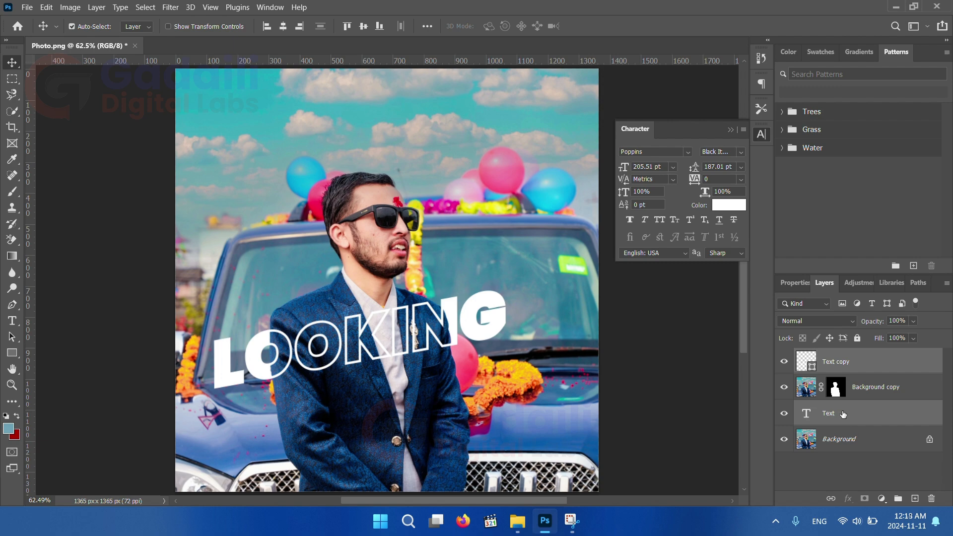
right_click(843, 414)
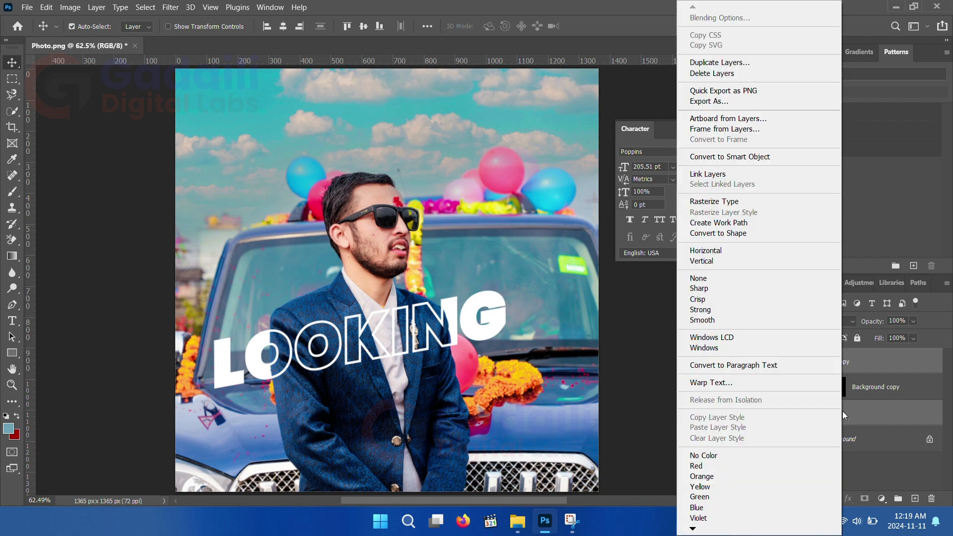
left_click(745, 176)
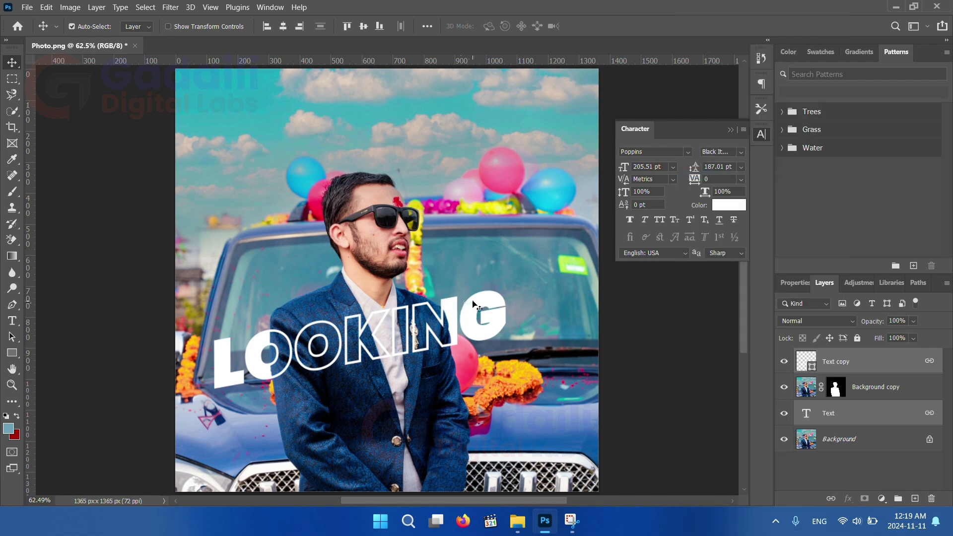
Nudge the linked text slightly upward, then save the document as the TIFF file Final Design
mouse_move(476, 305)
left_mouse_down()
mouse_move(475, 293)
mouse_move(474, 302)
left_mouse_up()
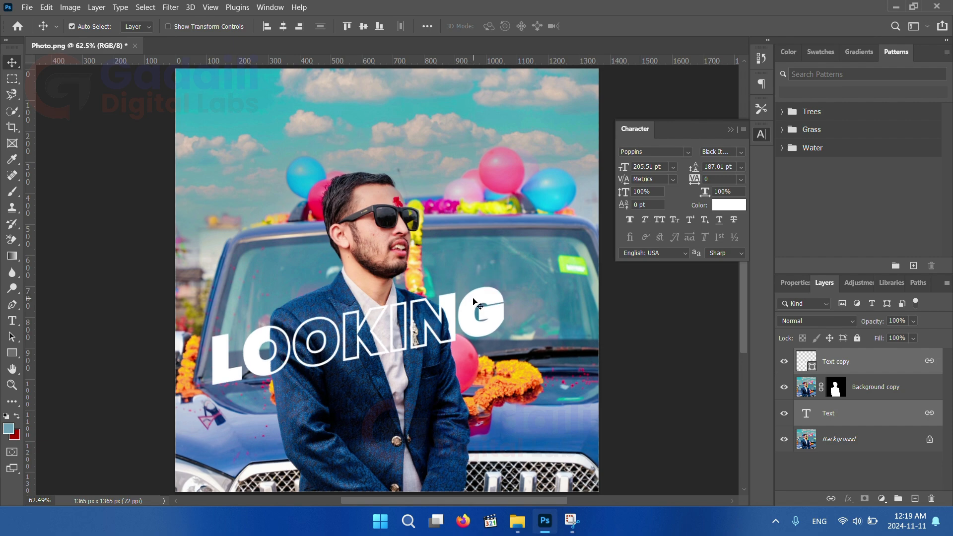
left_click(27, 8)
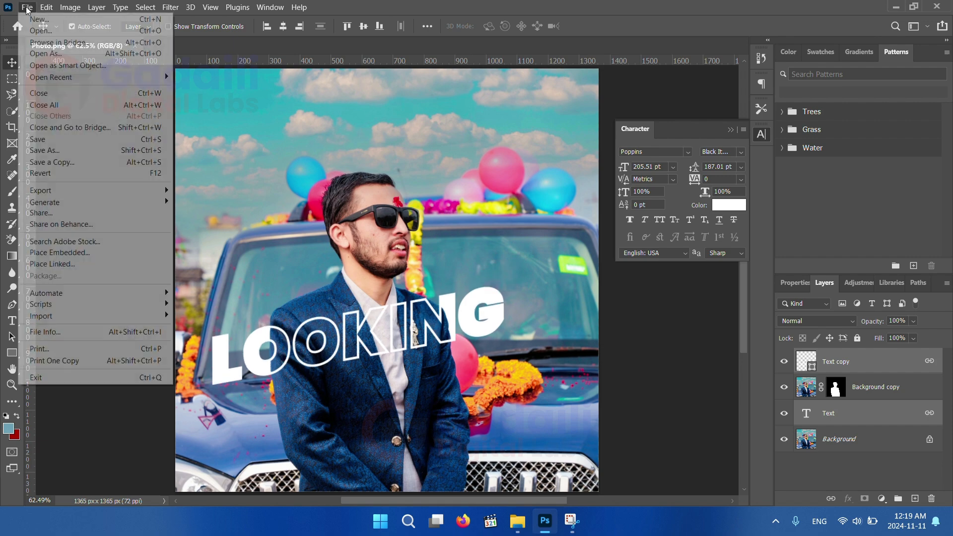
left_click(57, 149)
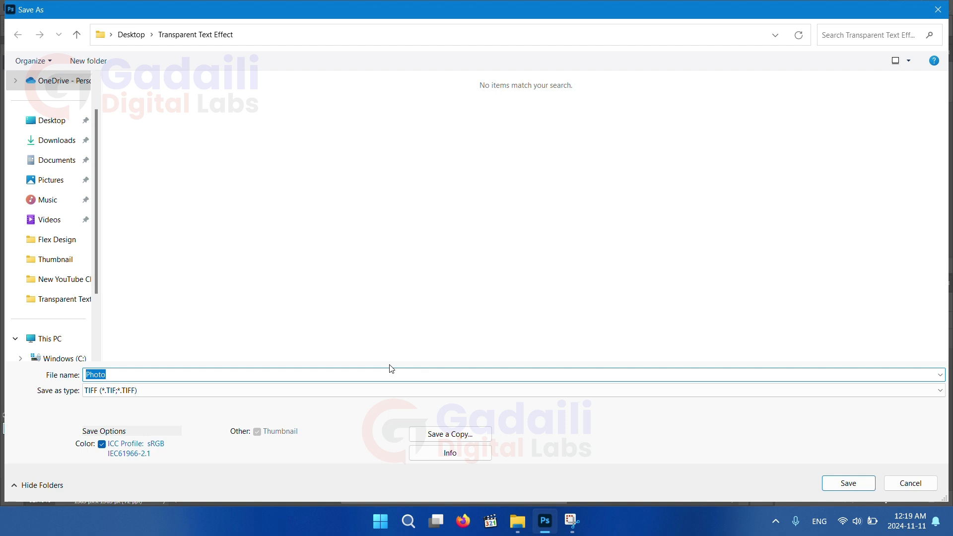
type("F")
left_click(848, 482)
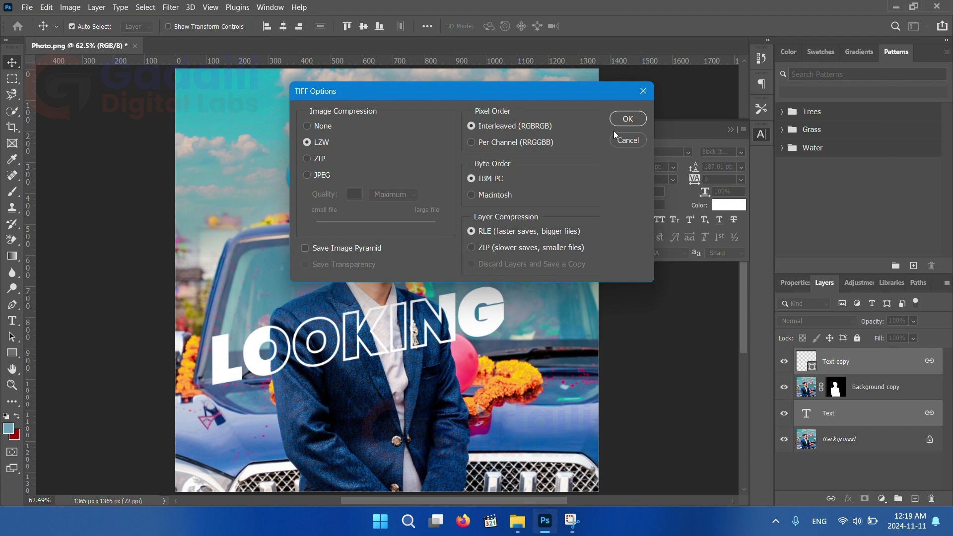
left_click(618, 121)
left_click(443, 202)
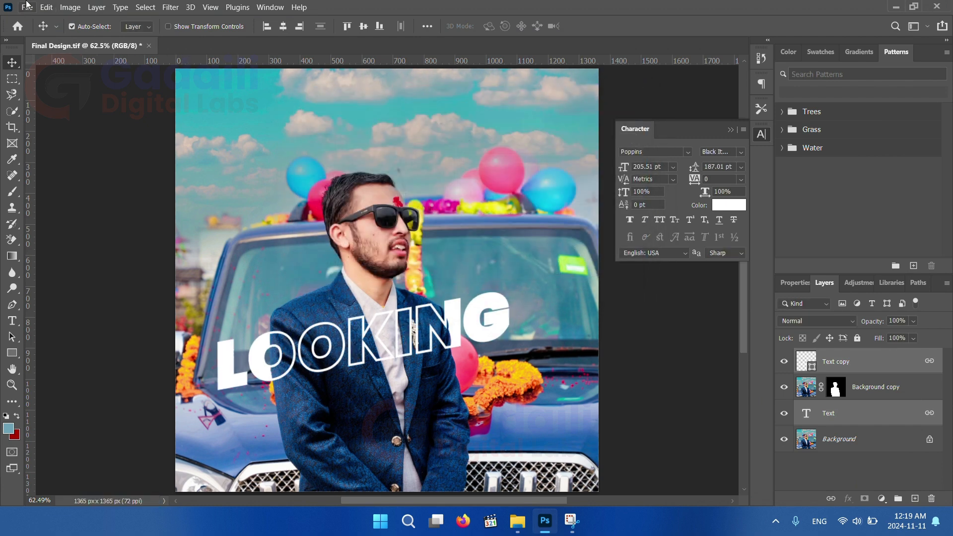
Export the design as a PNG file named Final Design with Export As
left_click(27, 8)
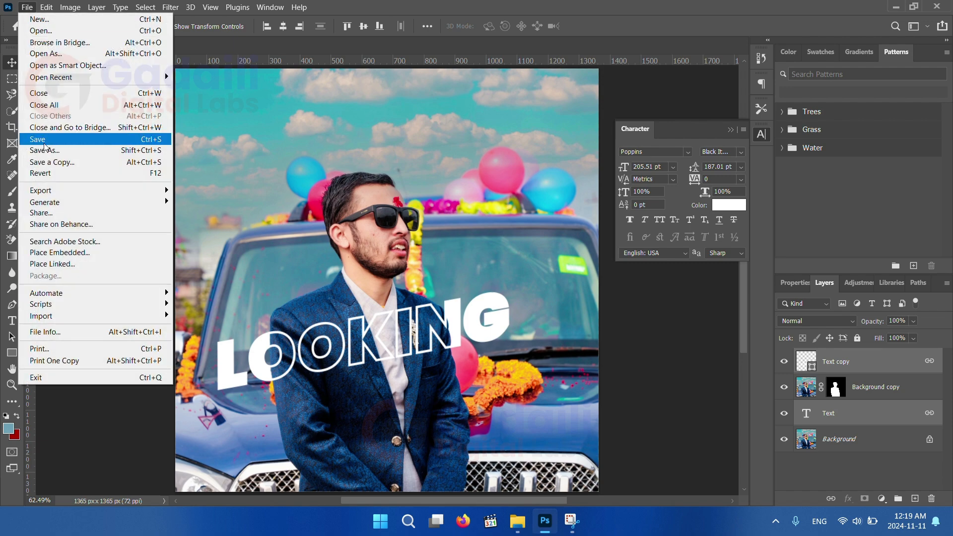
mouse_move(52, 191)
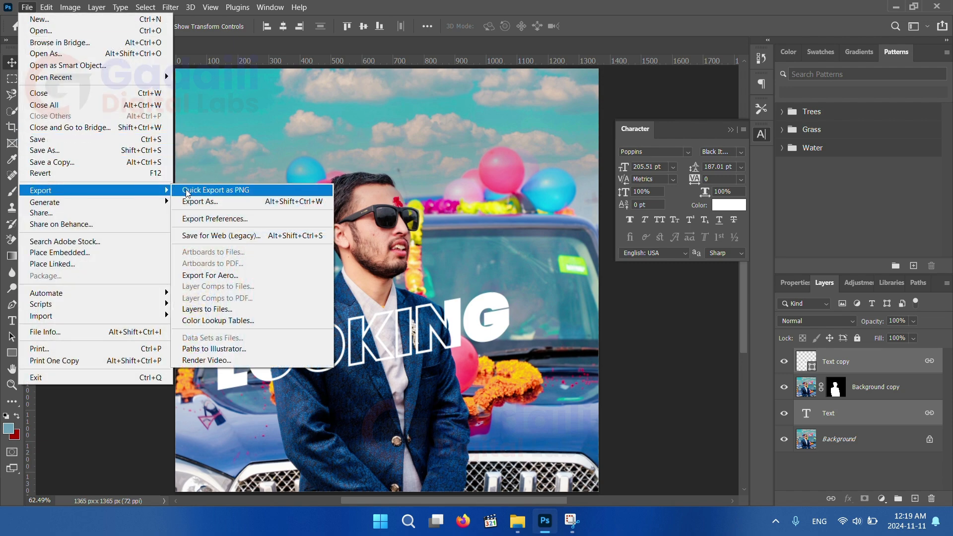
left_click(211, 202)
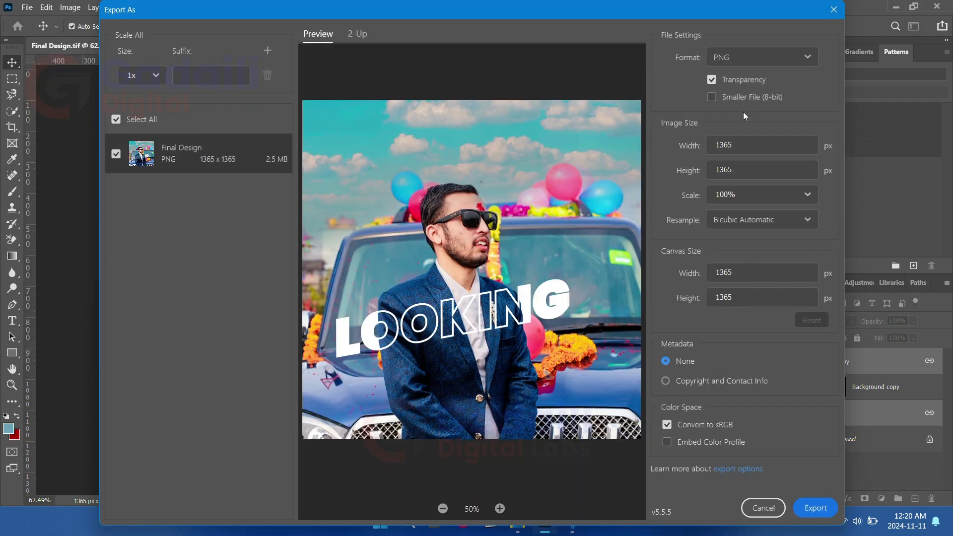
left_click(815, 507)
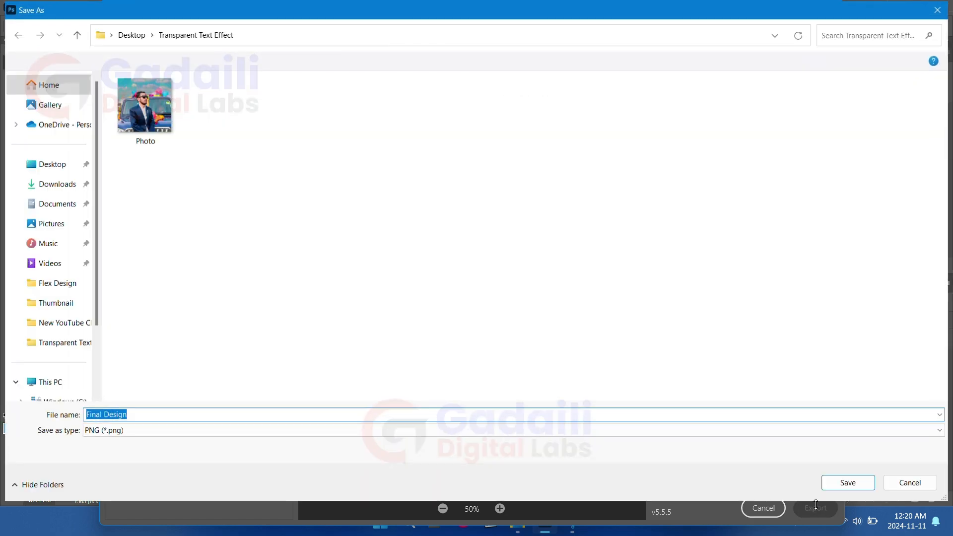
left_click(840, 483)
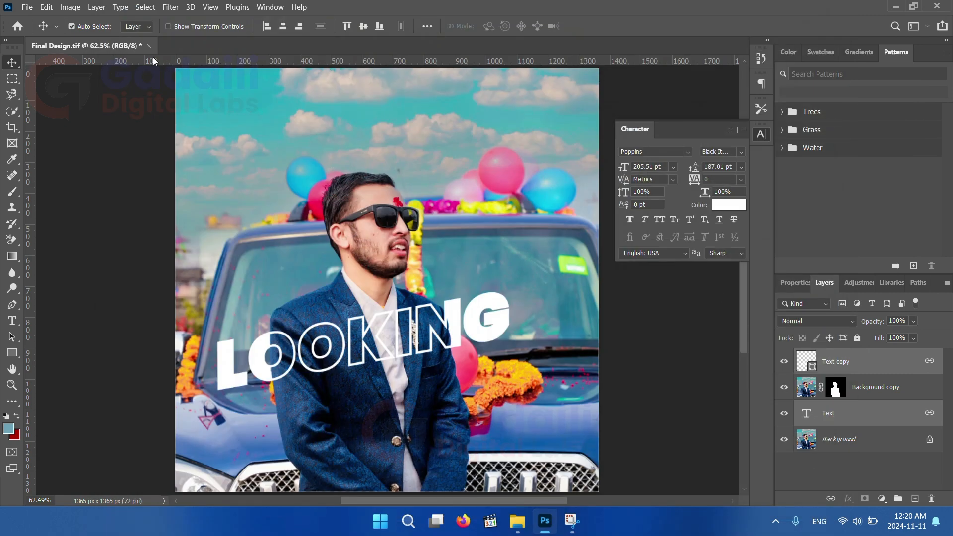
Close the document, saving its changes, and then close Photoshop
left_click(148, 45)
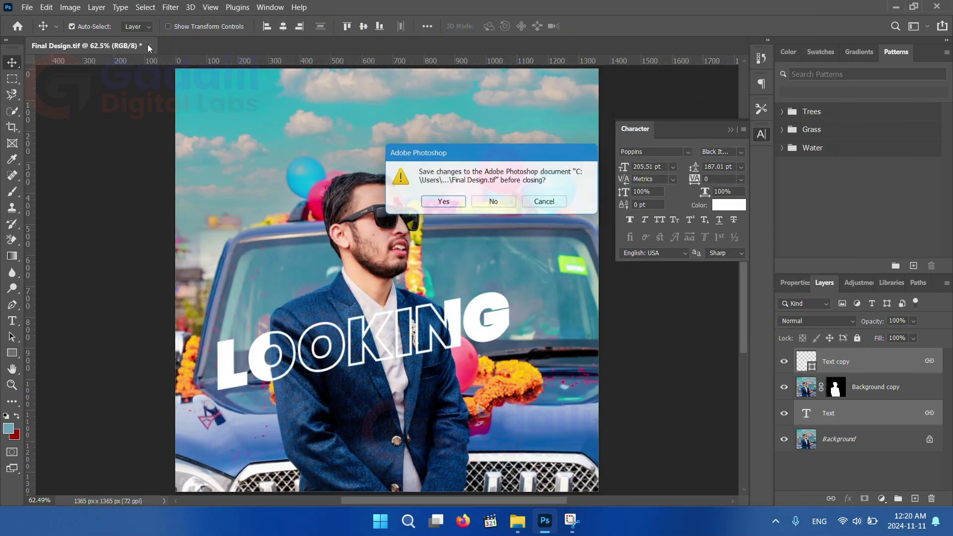
left_click(449, 211)
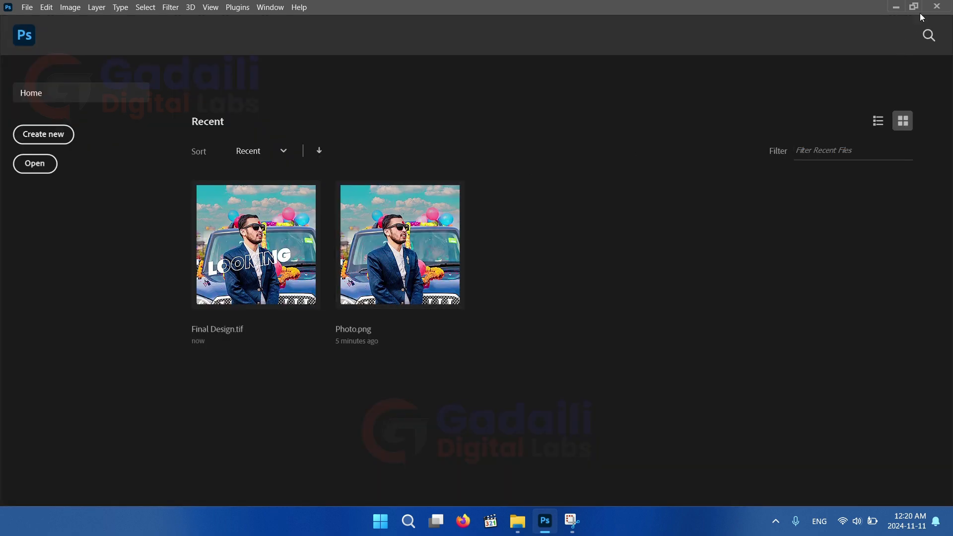
left_click(938, 7)
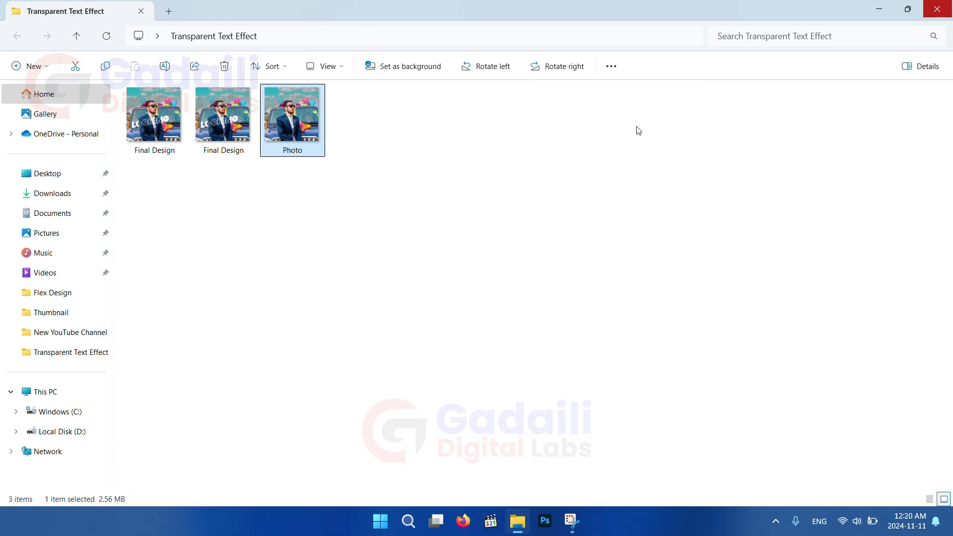
Open the exported Final Design PNG in the photo viewer and examine it at different zoom levels
double_click(159, 124)
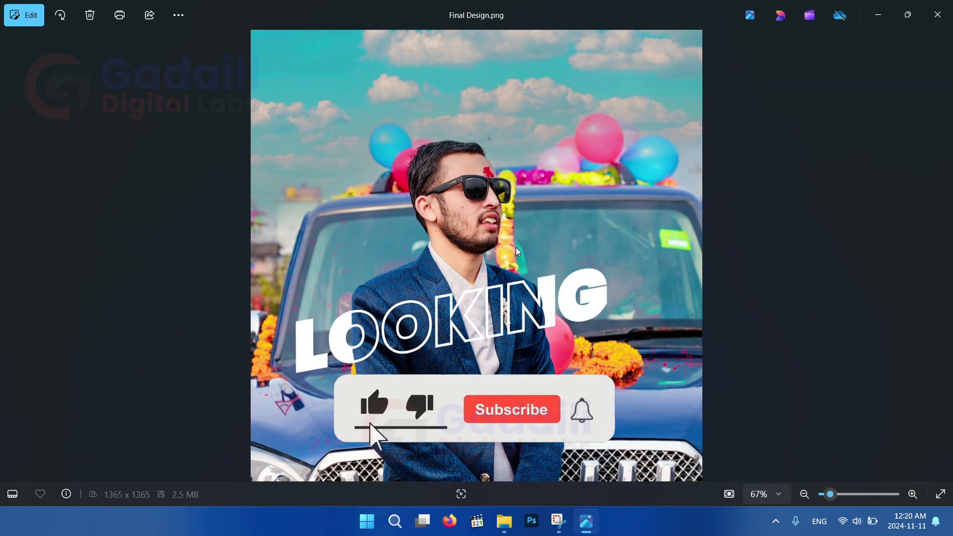
scroll(504, 280, "up", 5)
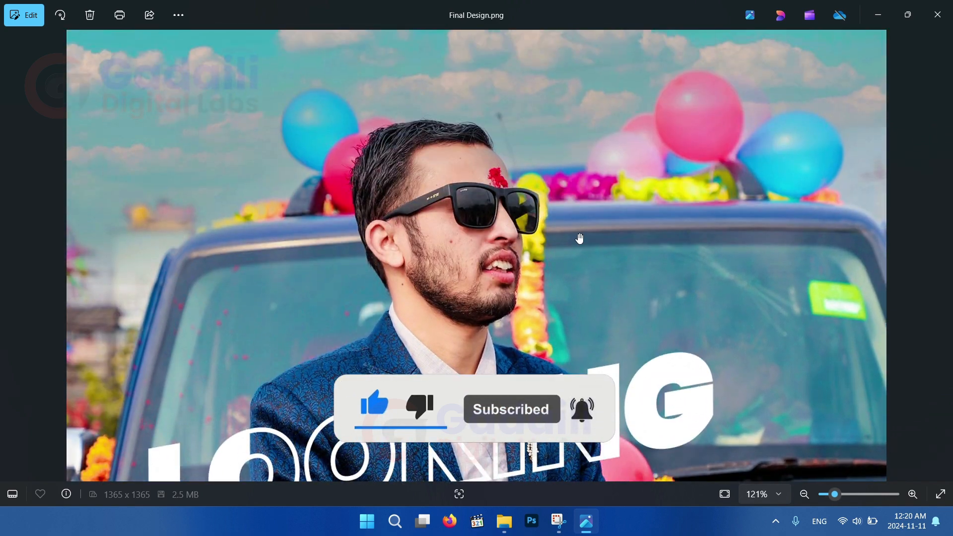
scroll(583, 343, "down", 4)
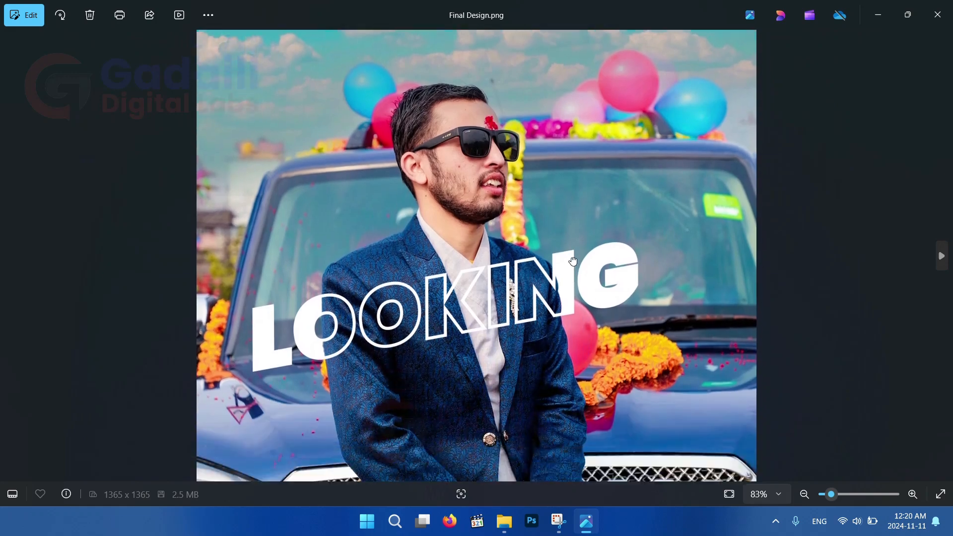
scroll(561, 258, "up", 2)
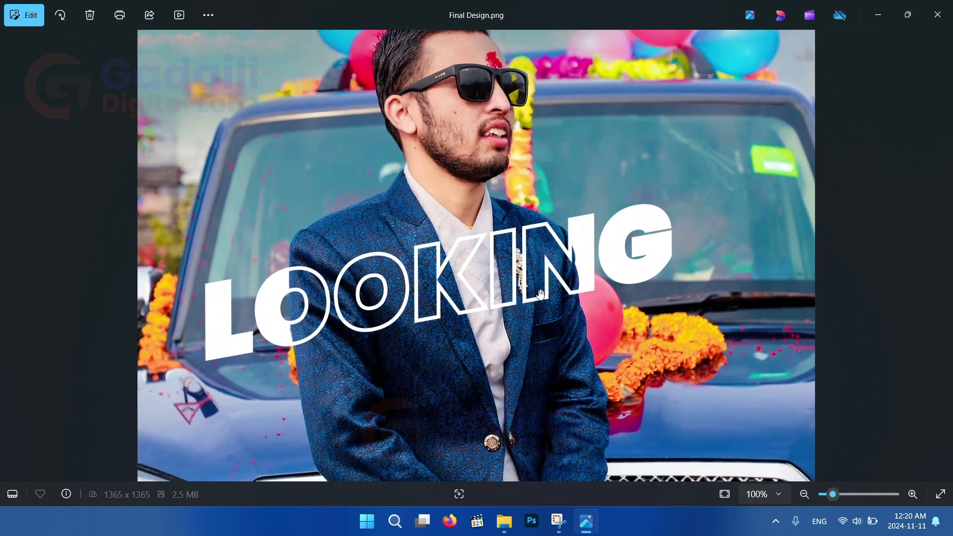
scroll(540, 293, "up", 2)
scroll(533, 249, "down", 3)
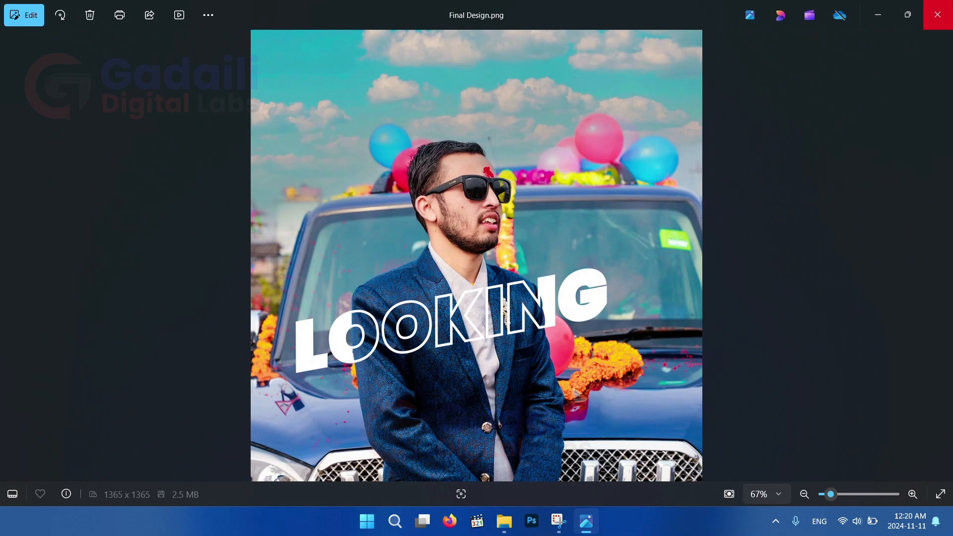
left_click(937, 15)
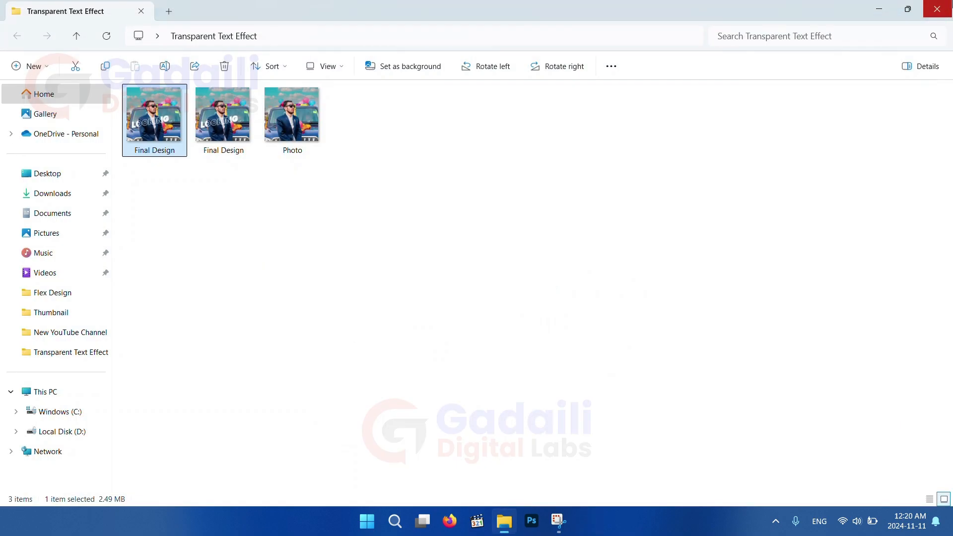
Close the folder window and subscribe to the Gadaili Digital Labs channel on YouTube
left_click(937, 9)
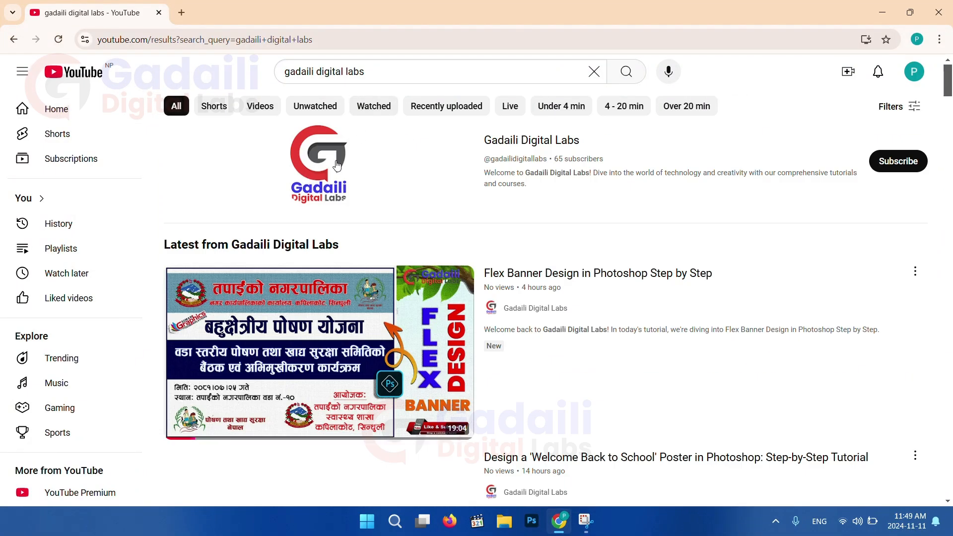
left_click(321, 156)
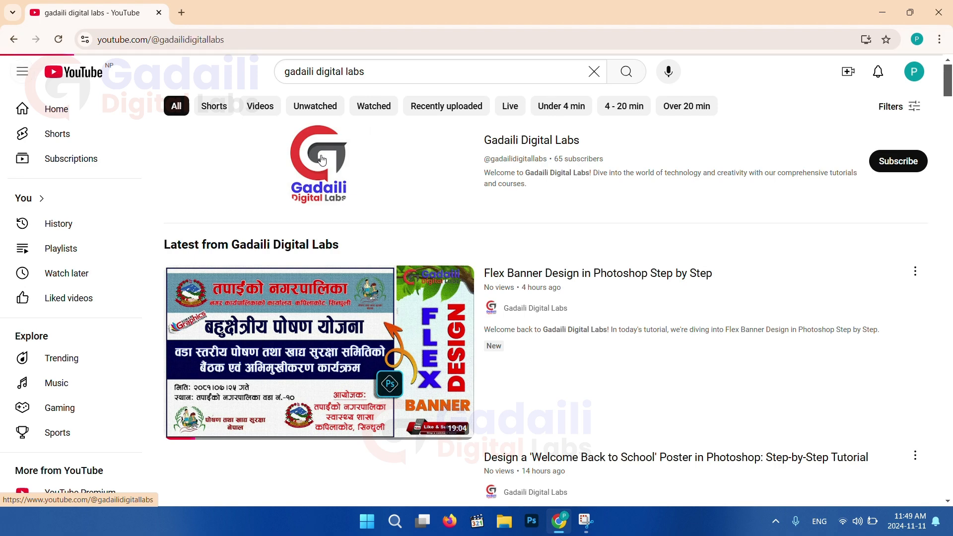
left_click(361, 307)
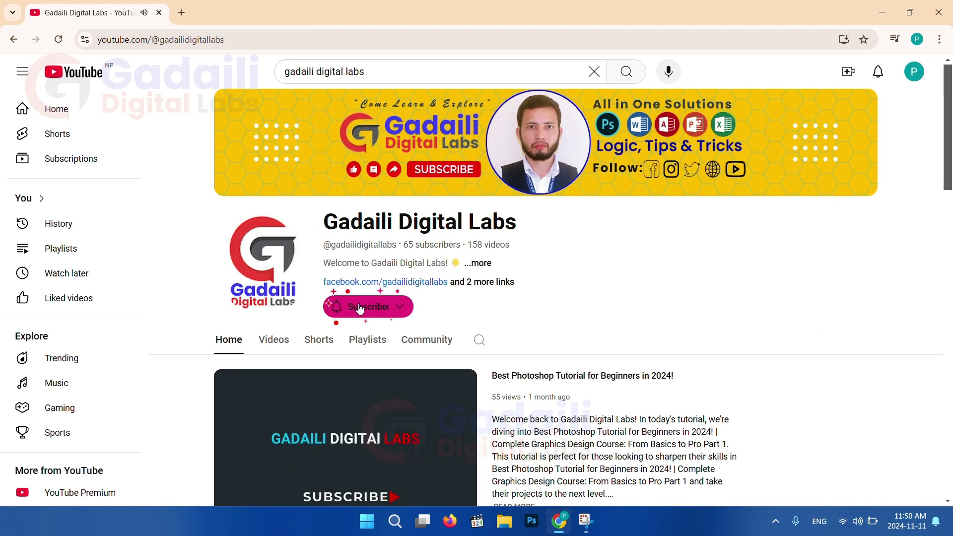
scroll(390, 333, "down", 1)
Browse the channel's Videos list
left_click(275, 279)
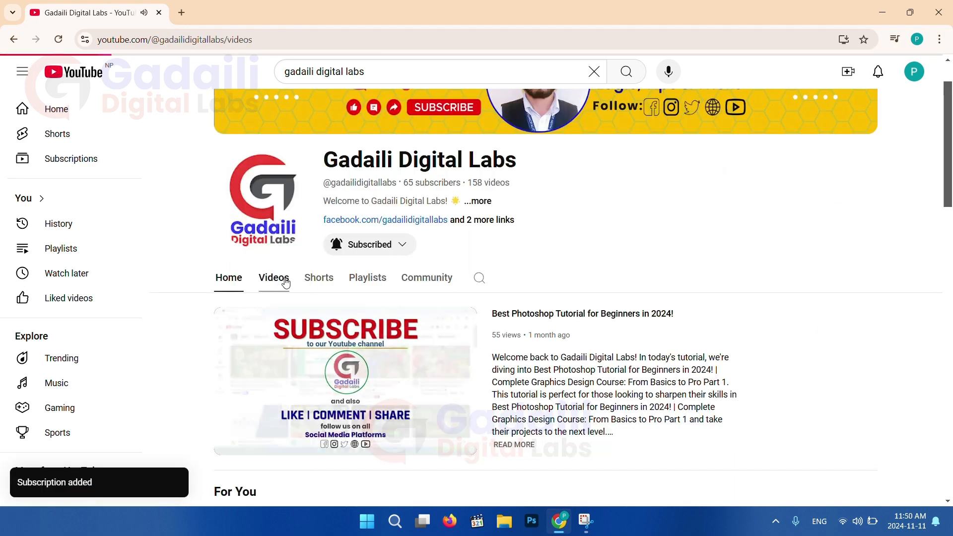
scroll(728, 367, "down", 10)
scroll(728, 368, "down", 5)
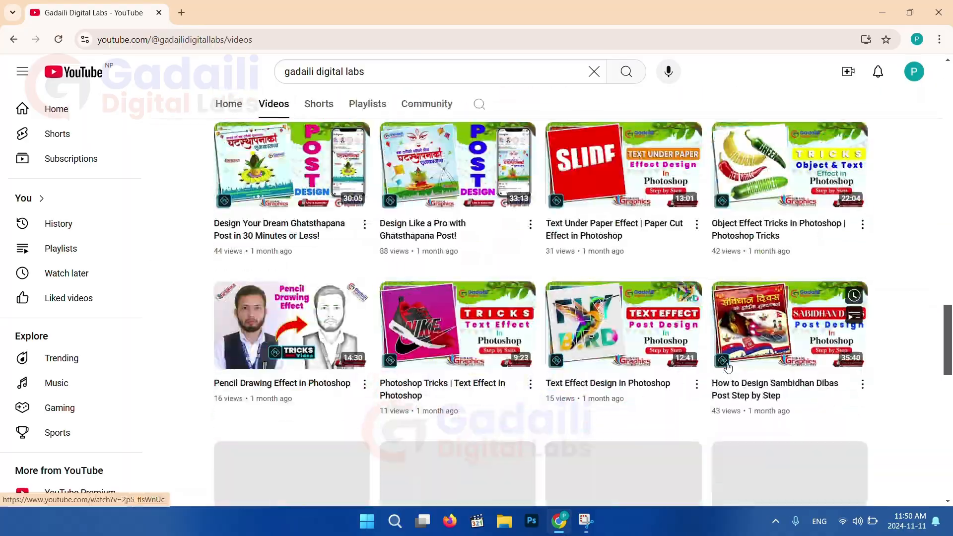
scroll(728, 367, "up", 15)
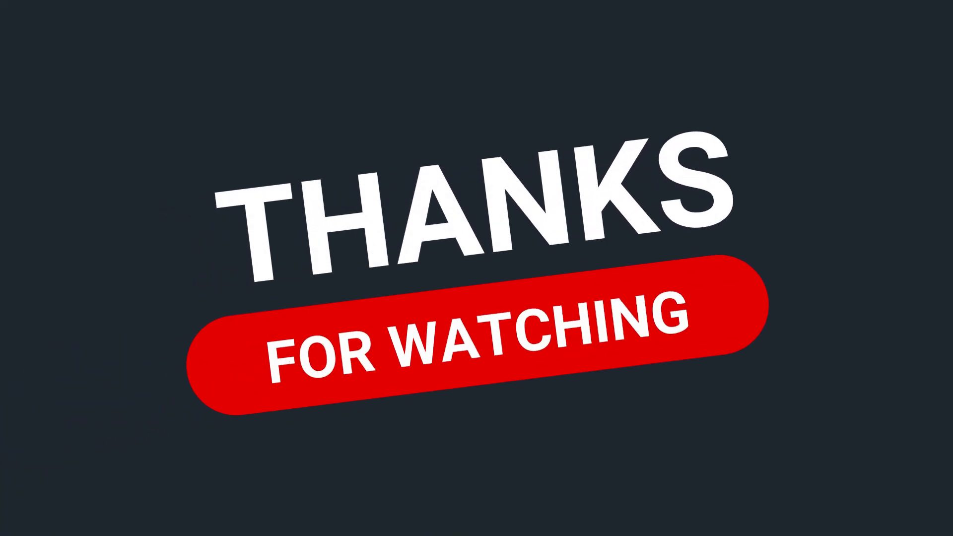